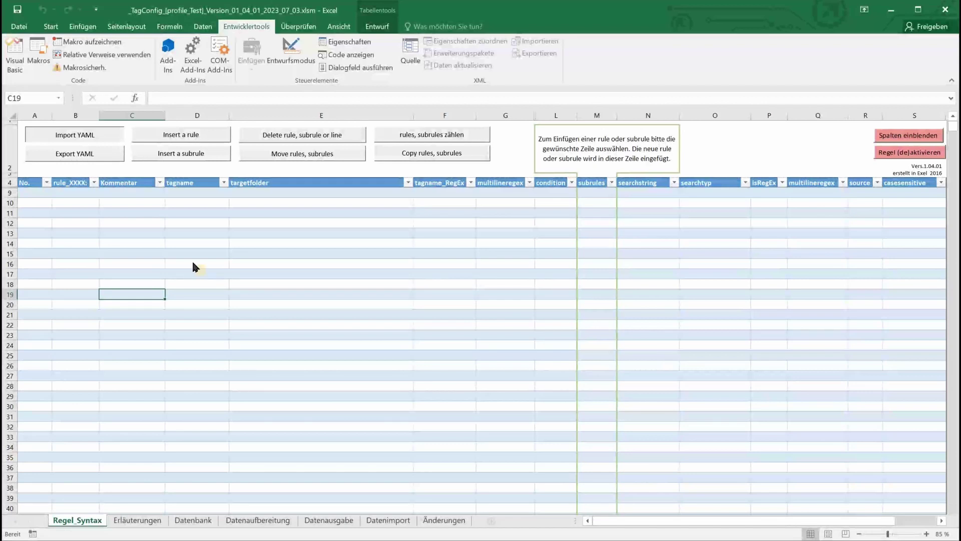
Step: Import the YAML rules from _TagConfig_[profile_Test].txt into the Regel_Syntax sheet, replacing the existing rules
{"action": "left_click", "coordinate": [499, 366]}
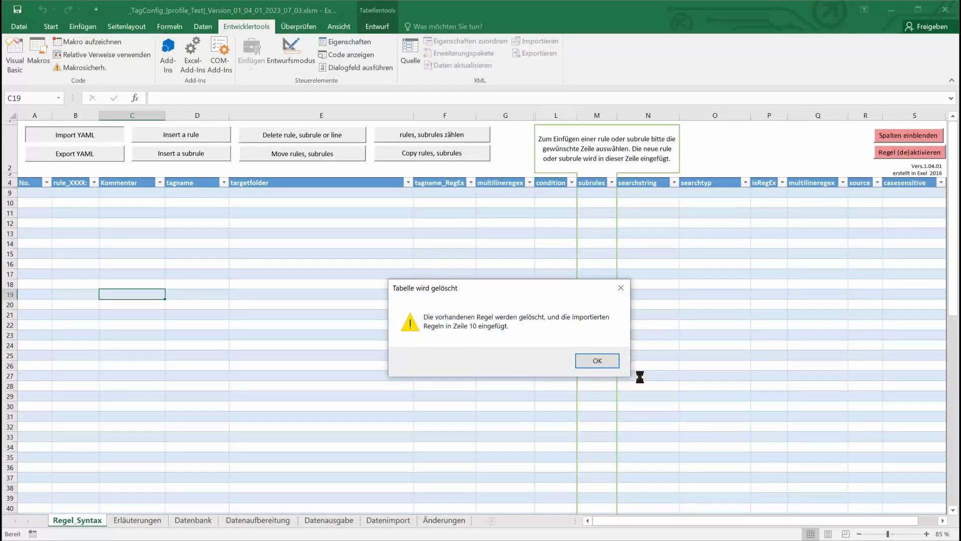
{"action": "left_click", "coordinate": [596, 361]}
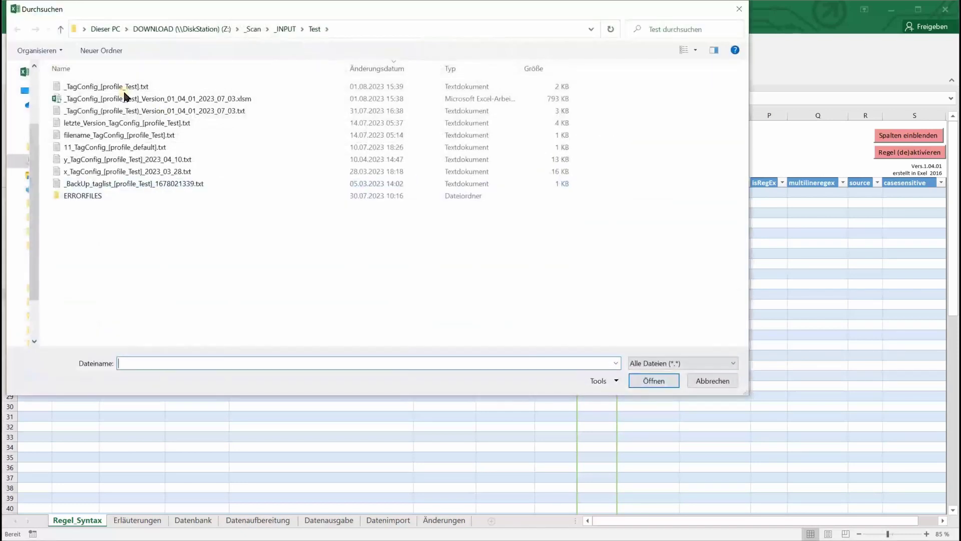
{"action": "double_click", "coordinate": [120, 88]}
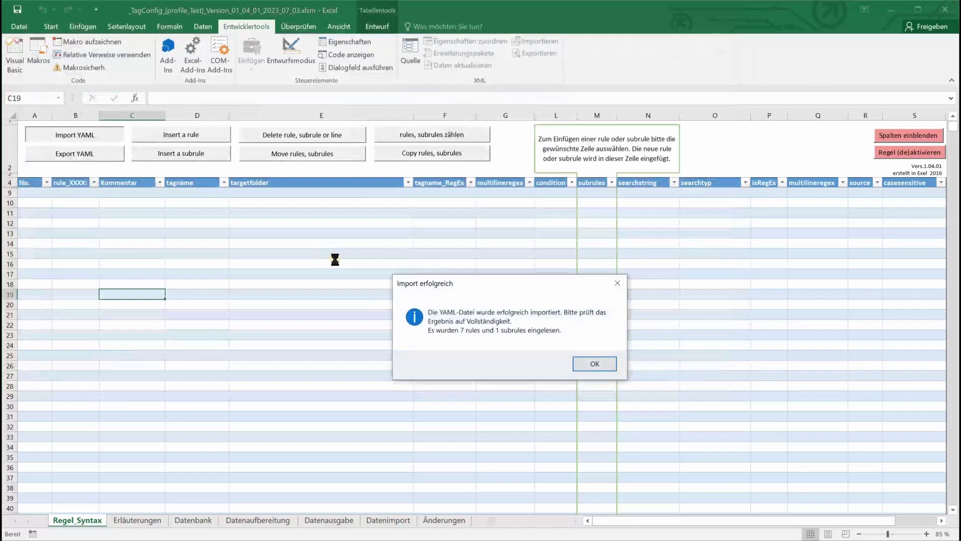
{"action": "left_click", "coordinate": [580, 359]}
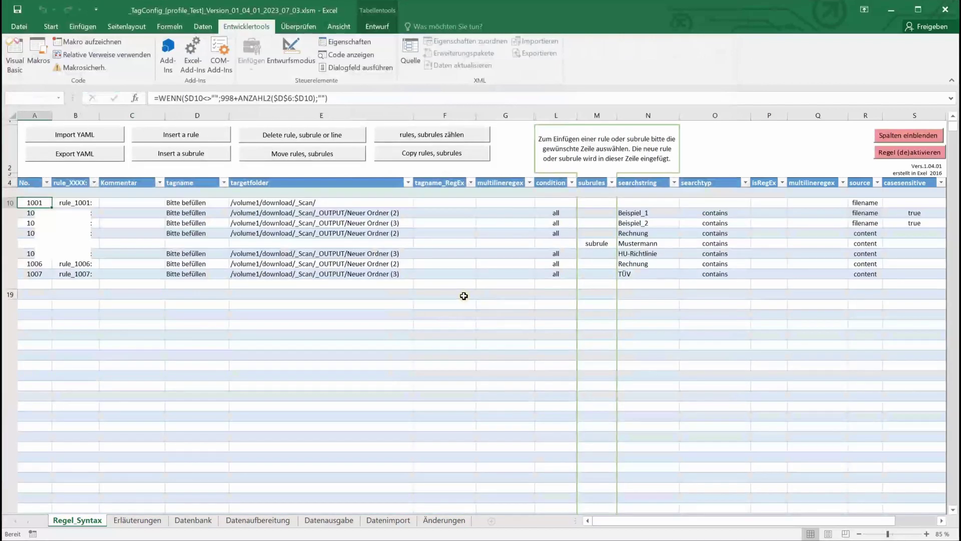
Step: Clear the tagname entries of all imported rules in cells D10 to D17
{"action": "left_click", "coordinate": [181, 306]}
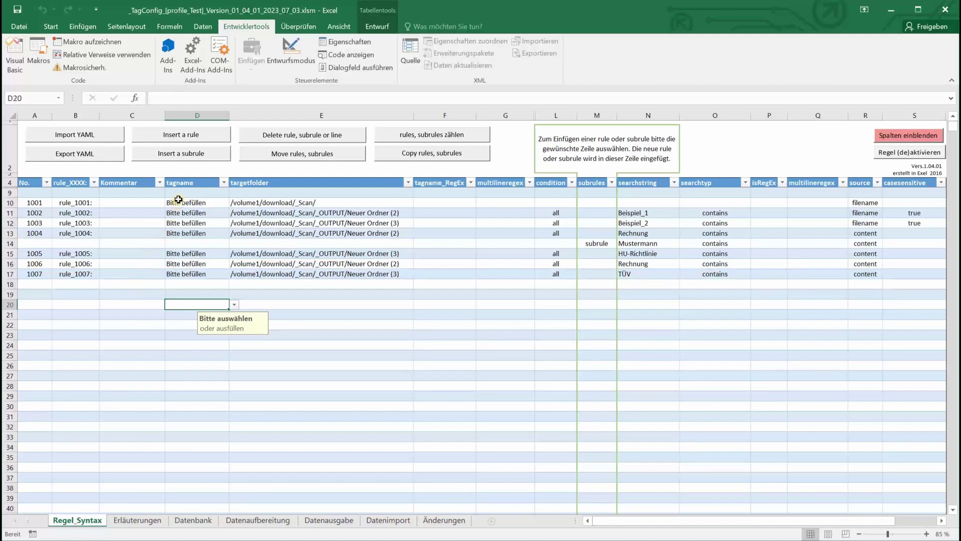
{"action": "left_click_drag", "start_coordinate": [178, 199], "coordinate": [172, 282]}
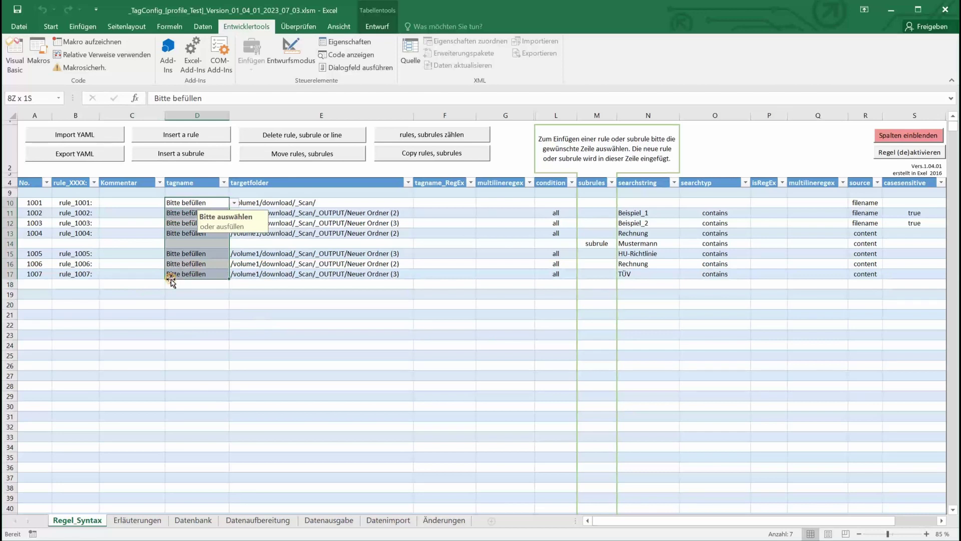
{"action": "key", "text": "Delete"}
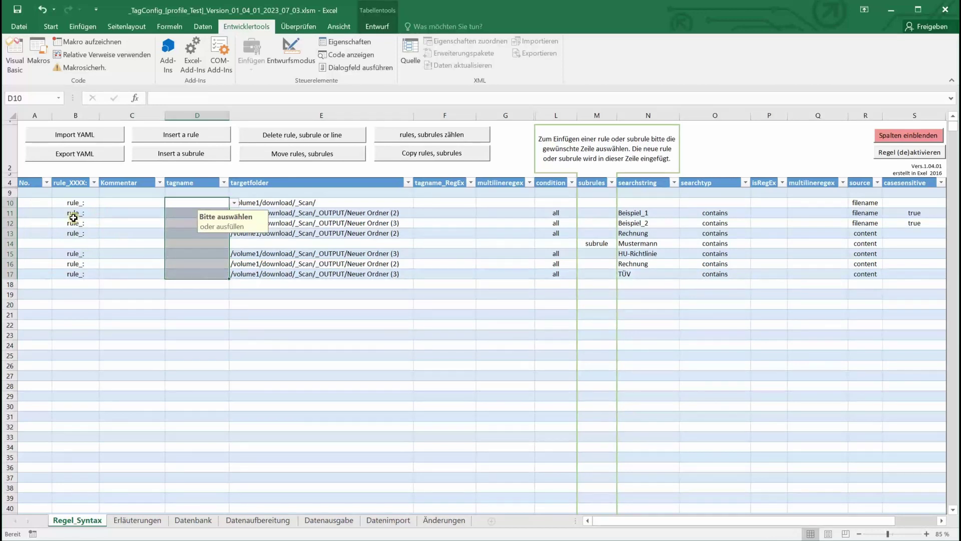
Step: Number the first four rules 1001, 1002, 1003 and 1004 in the No. column, cells A10 to A13
{"action": "left_click", "coordinate": [47, 204]}
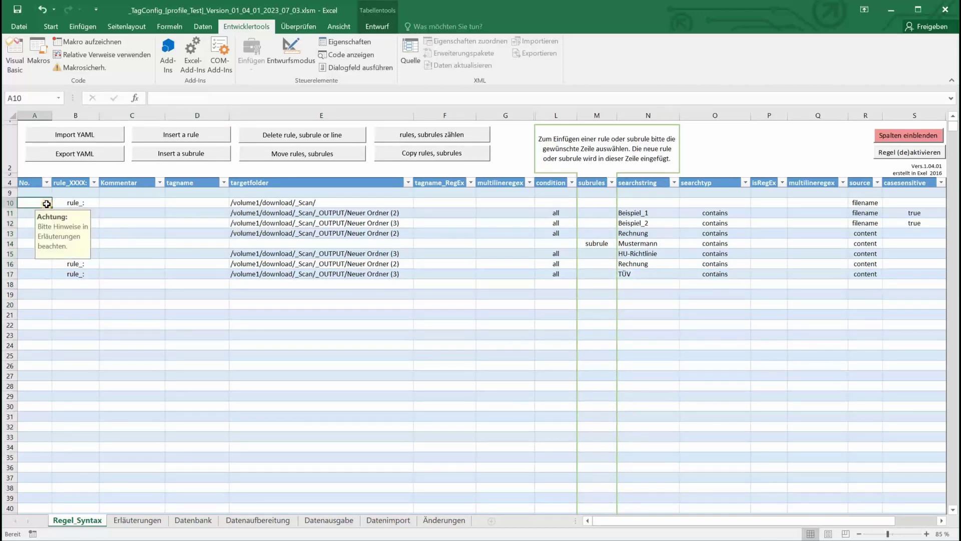
{"action": "type", "text": "1001"}
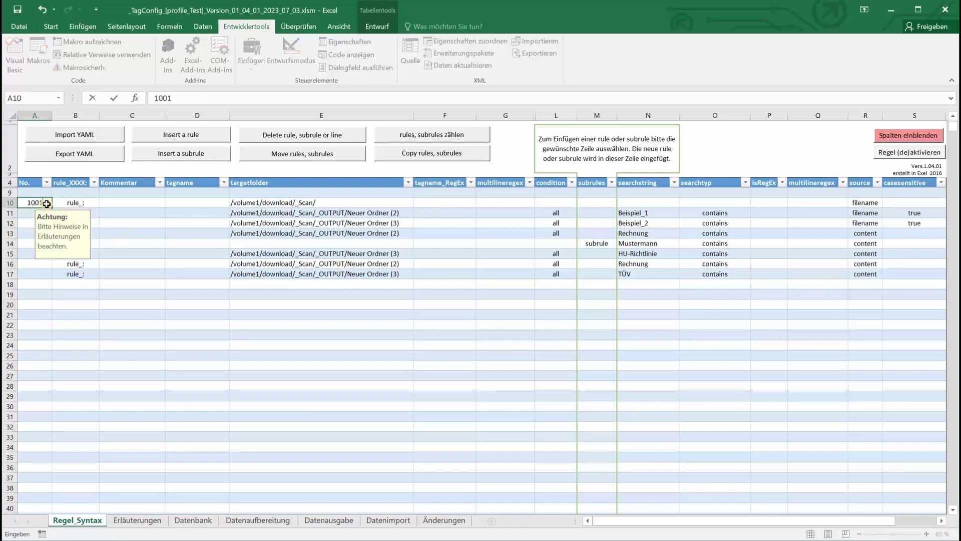
{"action": "key", "text": "Return"}
{"action": "type", "text": "1002"}
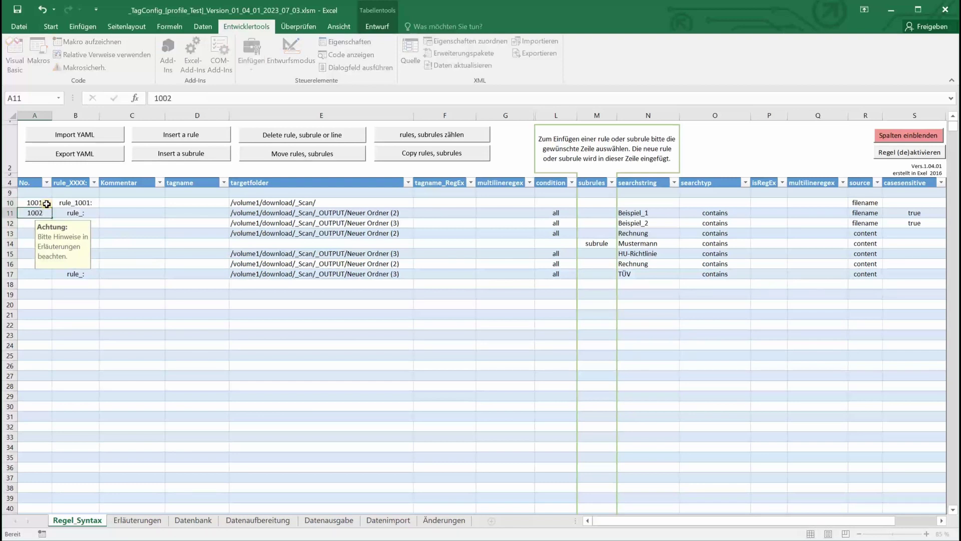
{"action": "key", "text": "Return"}
{"action": "type", "text": "1003"}
{"action": "key", "text": "Return"}
{"action": "type", "text": "1004"}
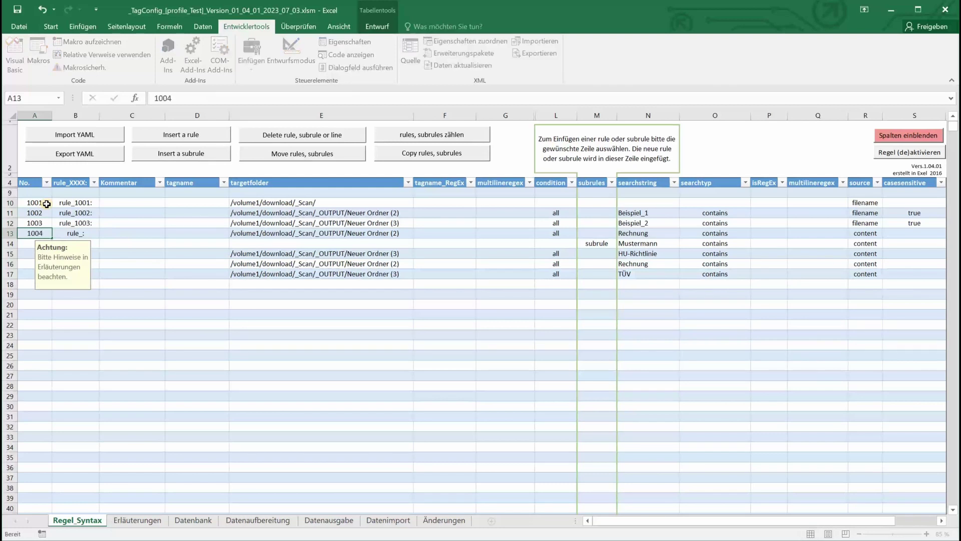
{"action": "key", "text": "Return"}
Step: Try to enter the number 1005 in the No. column of the subrule row, cell A14
{"action": "type", "text": "1005"}
{"action": "key", "text": "Return"}
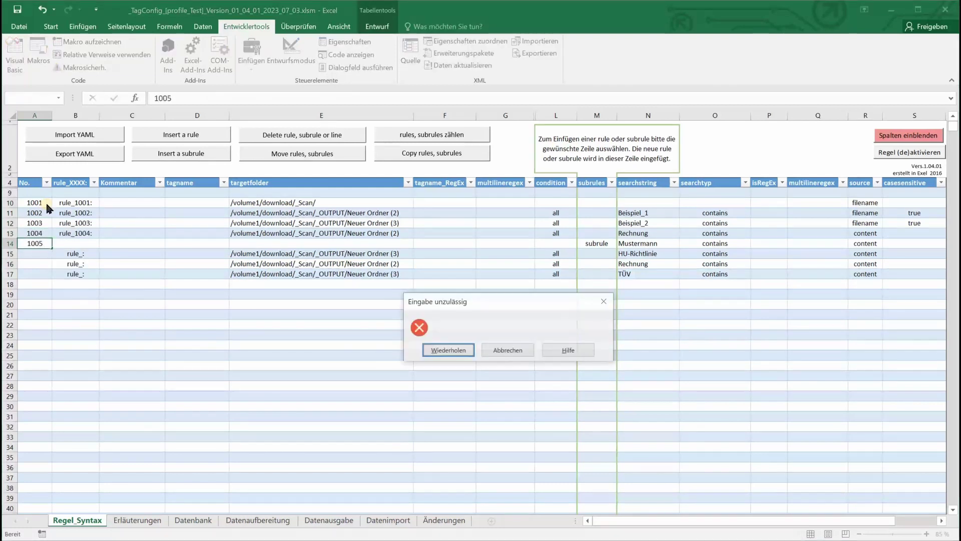
{"action": "key", "text": "Tab"}
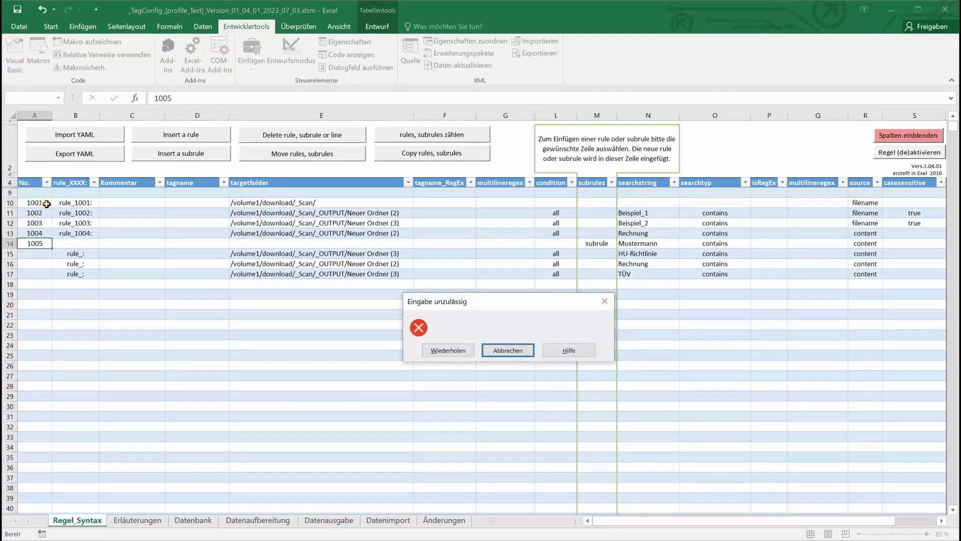
{"action": "key", "text": "Return"}
Step: Skip the subrule row and number the last three rules 1005, 1006 and 1007 in cells A15 to A17
{"action": "key", "text": "Down"}
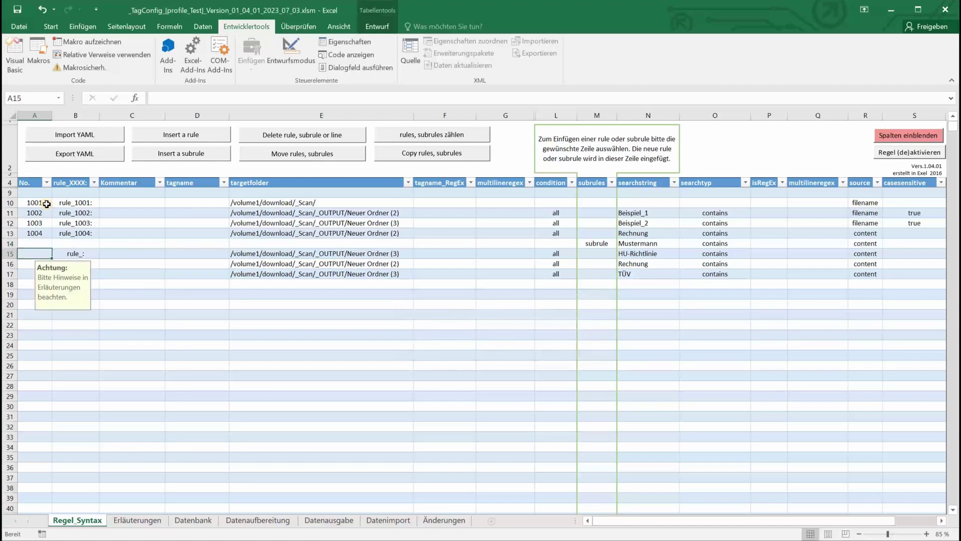
{"action": "type", "text": "1005"}
{"action": "key", "text": "Return"}
{"action": "type", "text": "1"}
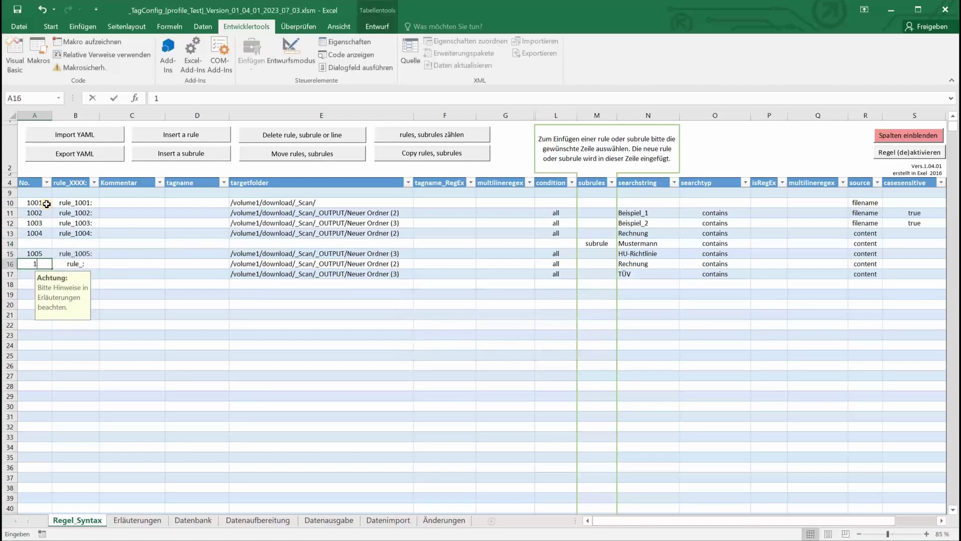
{"action": "type", "text": "006"}
{"action": "key", "text": "Return"}
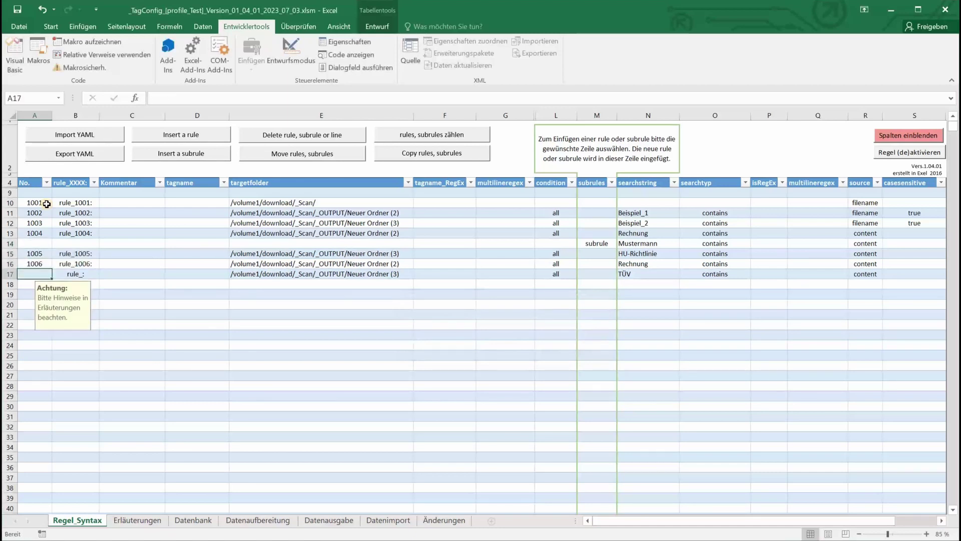
{"action": "type", "text": "1007"}
{"action": "key", "text": "Return"}
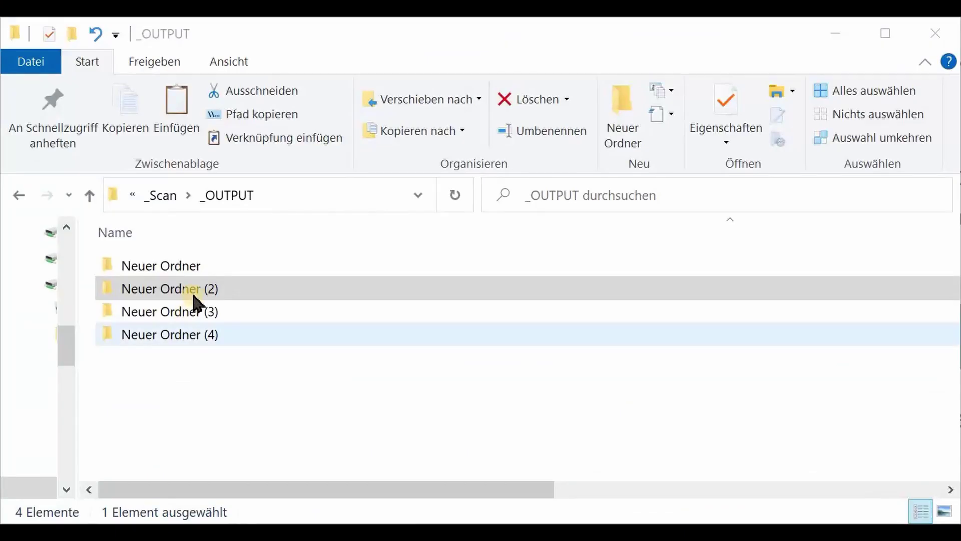
Step: Switch to File Explorer and check the contents of Neuer Ordner (2) and Neuer Ordner (3) inside _OUTPUT
{"action": "left_click", "coordinate": [195, 293]}
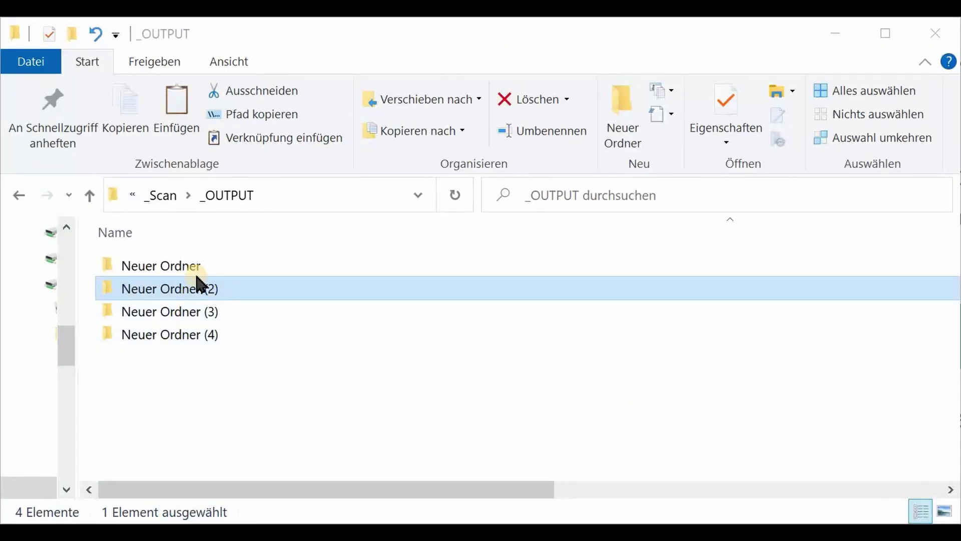
{"action": "left_click", "coordinate": [233, 195]}
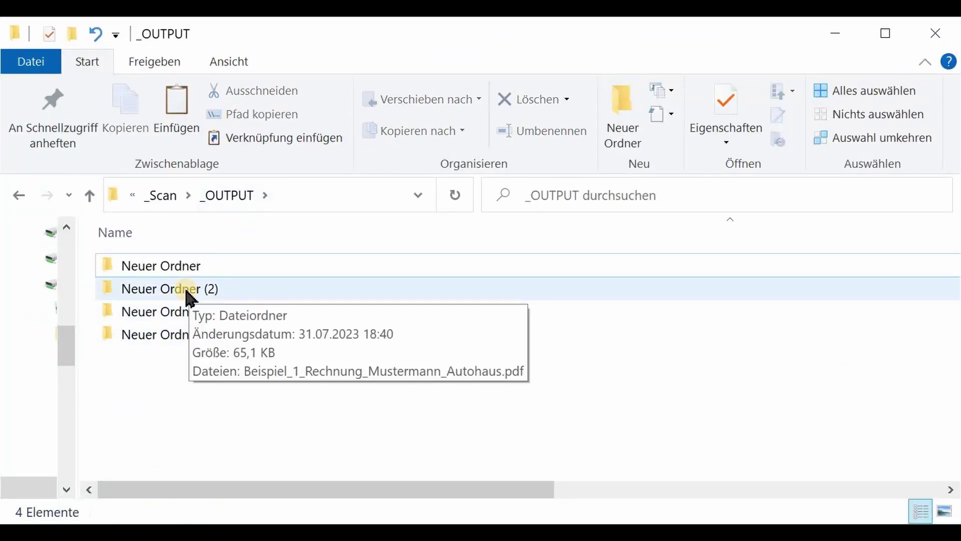
{"action": "left_click", "coordinate": [264, 195]}
{"action": "left_click", "coordinate": [287, 245]}
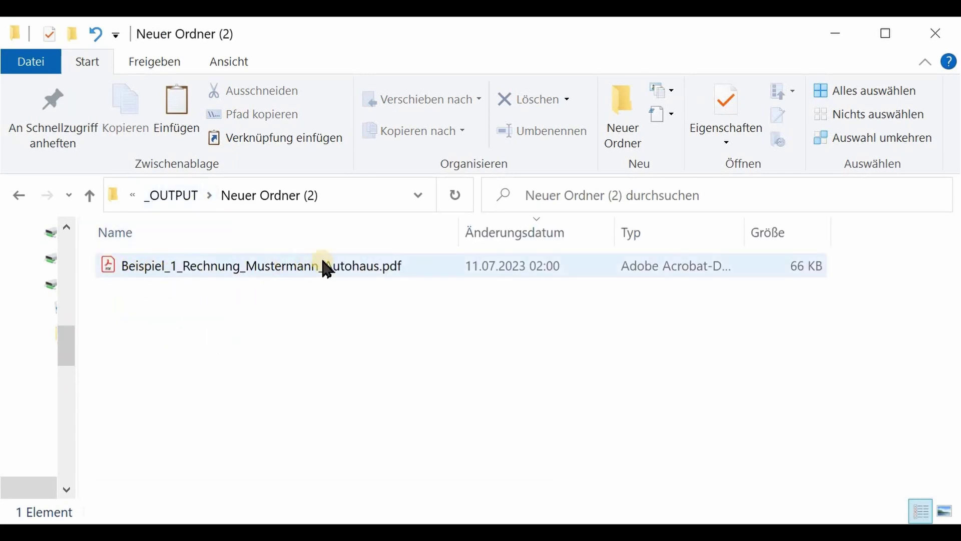
{"action": "left_click", "coordinate": [209, 196]}
{"action": "left_click", "coordinate": [250, 265]}
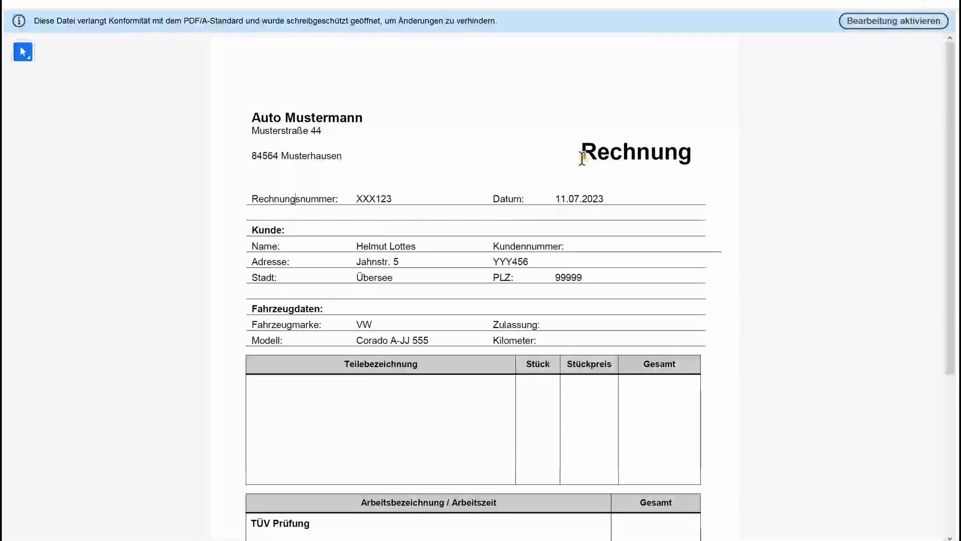
Step: In the invoice PDF, mark the heading "Rechnung" and a word further down the page
{"action": "left_click_drag", "start_coordinate": [581, 150], "coordinate": [691, 155]}
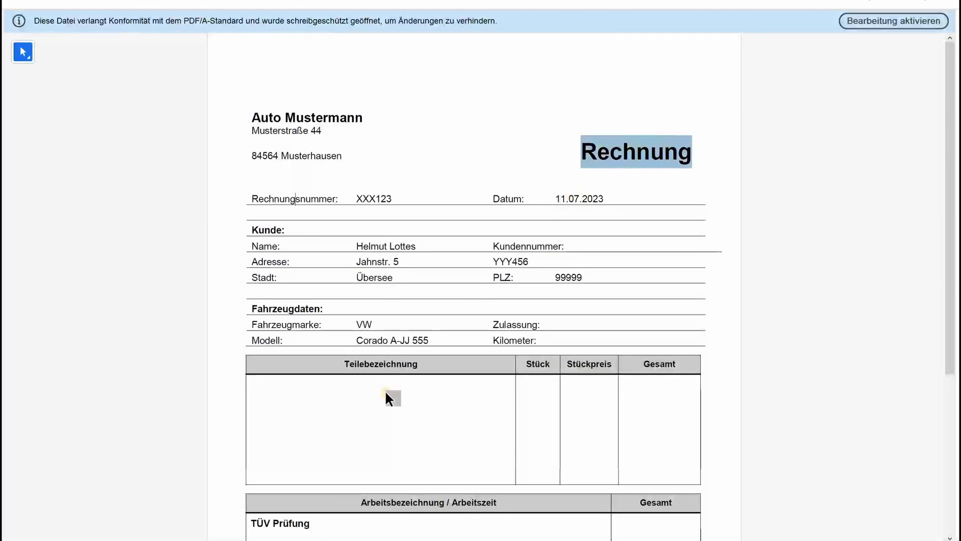
{"action": "scroll", "coordinate": [385, 389], "scroll_direction": "down", "scroll_amount": 2}
{"action": "double_click", "coordinate": [261, 459]}
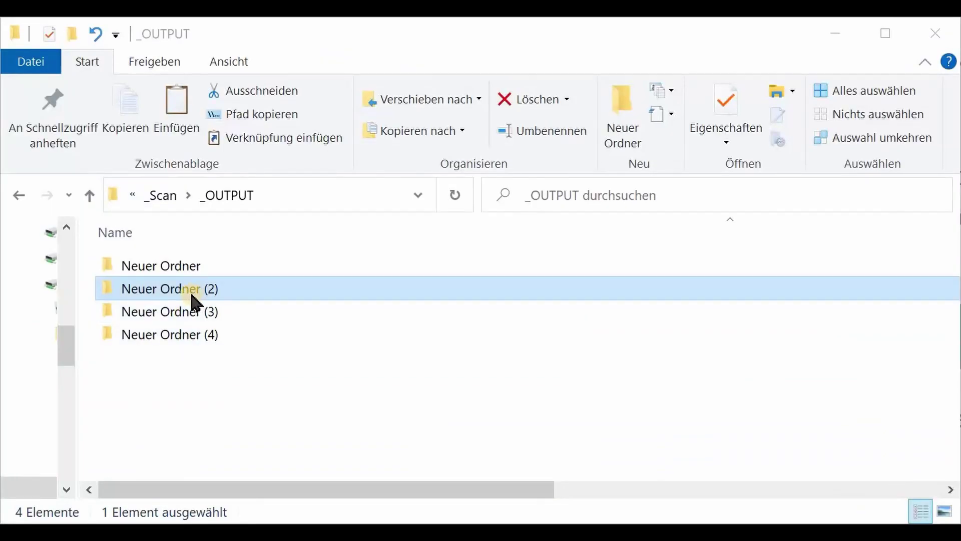
Step: Return to the _OUTPUT folder in File Explorer and view the files in Neuer Ordner (2), followed by Neuer Ordner (3)
{"action": "left_click", "coordinate": [235, 195]}
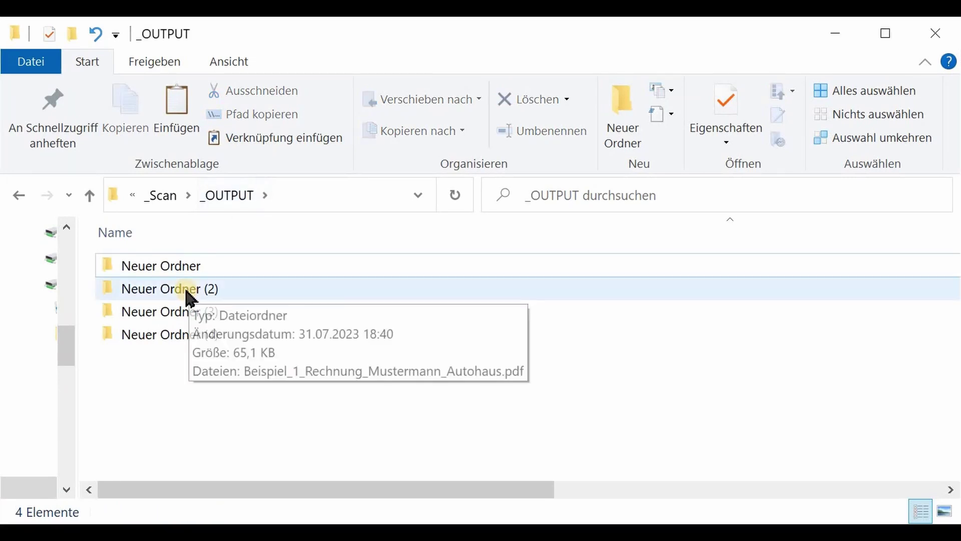
{"action": "left_click", "coordinate": [264, 196]}
{"action": "left_click", "coordinate": [289, 245]}
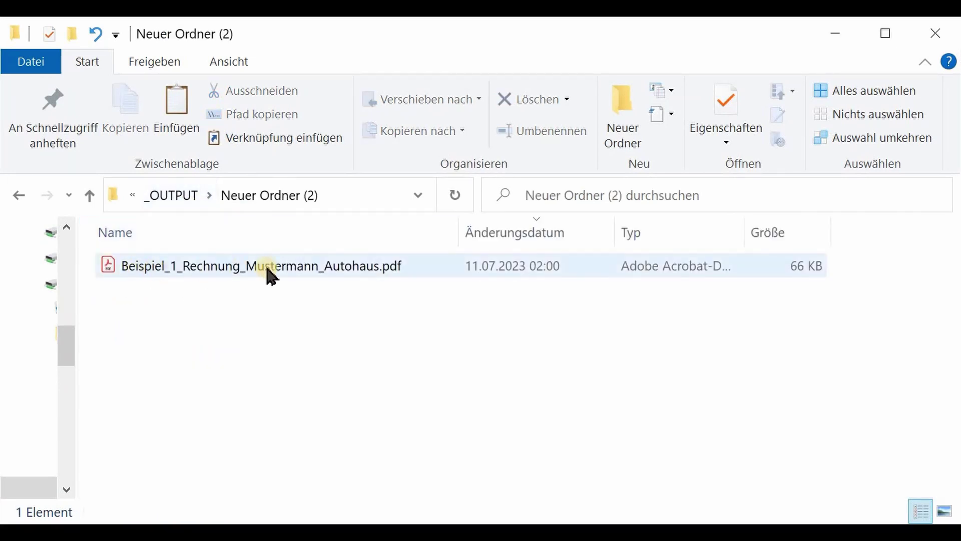
{"action": "left_click", "coordinate": [209, 197]}
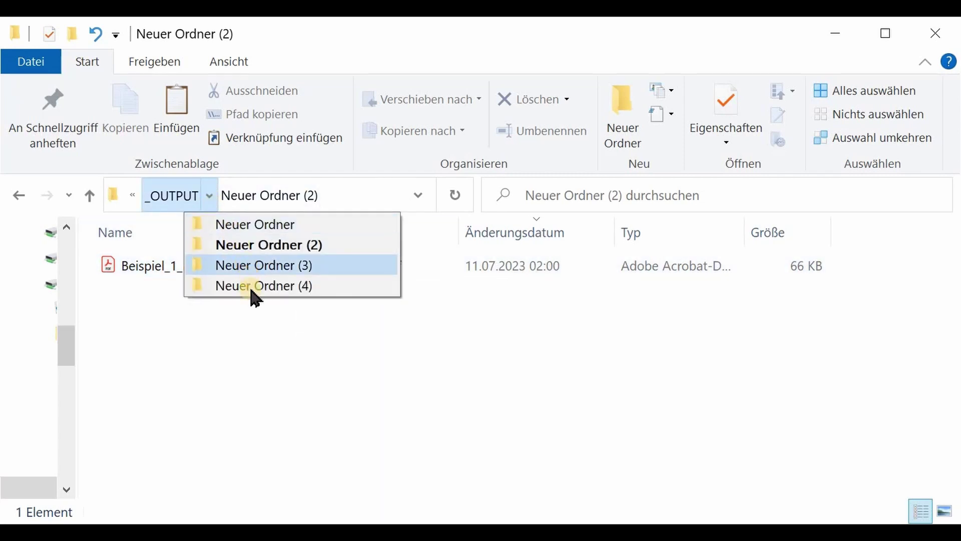
{"action": "left_click", "coordinate": [249, 268]}
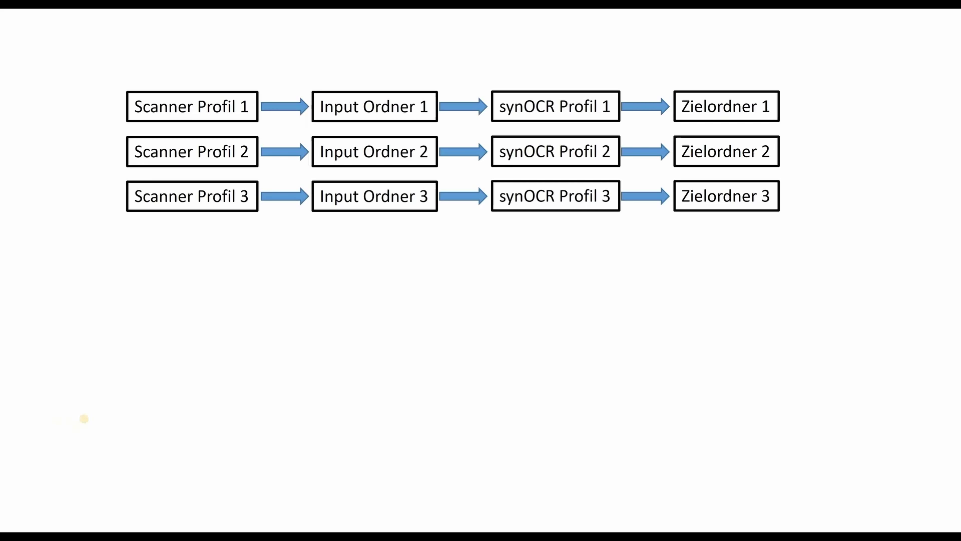
{"action": "left_click", "coordinate": [83, 418]}
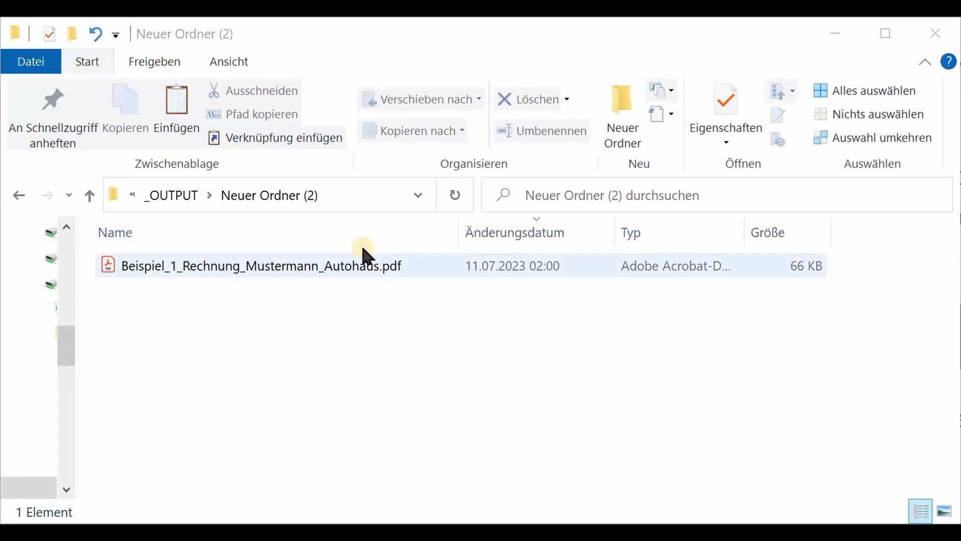
Step: View the file in Neuer Ordner (3) and go back up to the _OUTPUT folder to inspect its files
{"action": "left_click", "coordinate": [210, 196]}
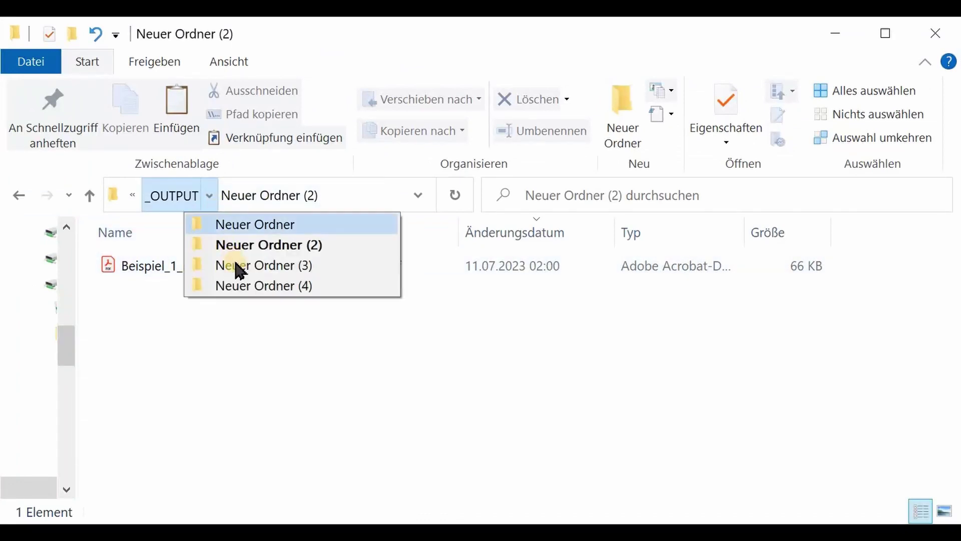
{"action": "left_click", "coordinate": [247, 265]}
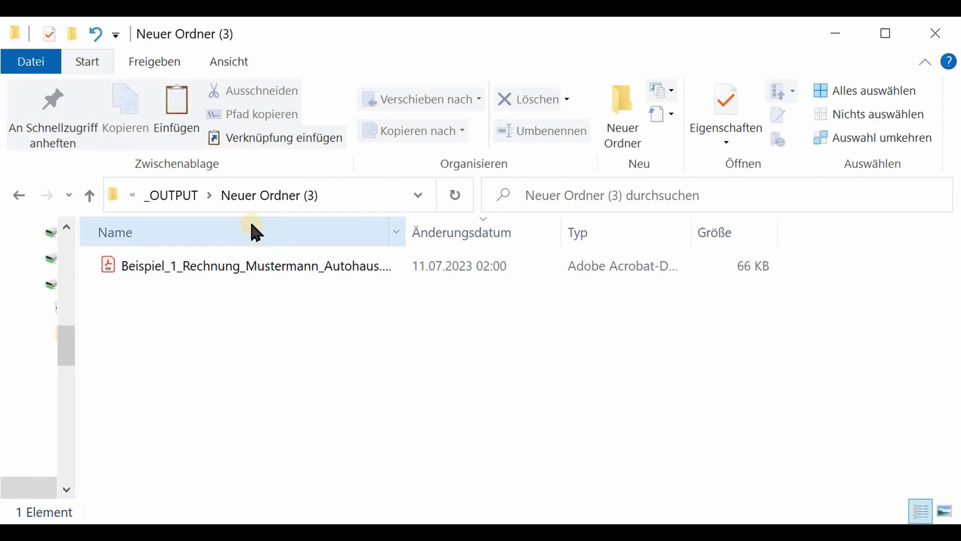
{"action": "left_click", "coordinate": [131, 267]}
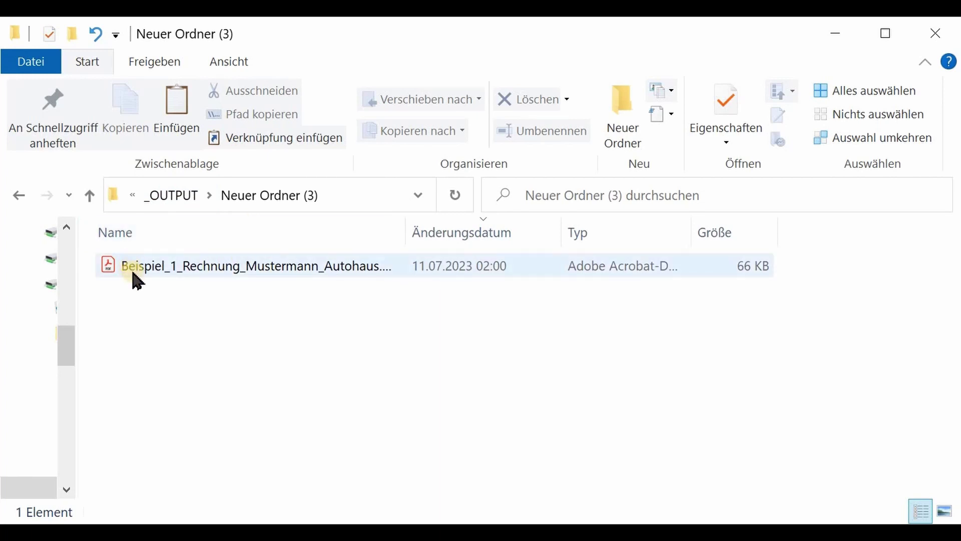
{"action": "left_click", "coordinate": [161, 194]}
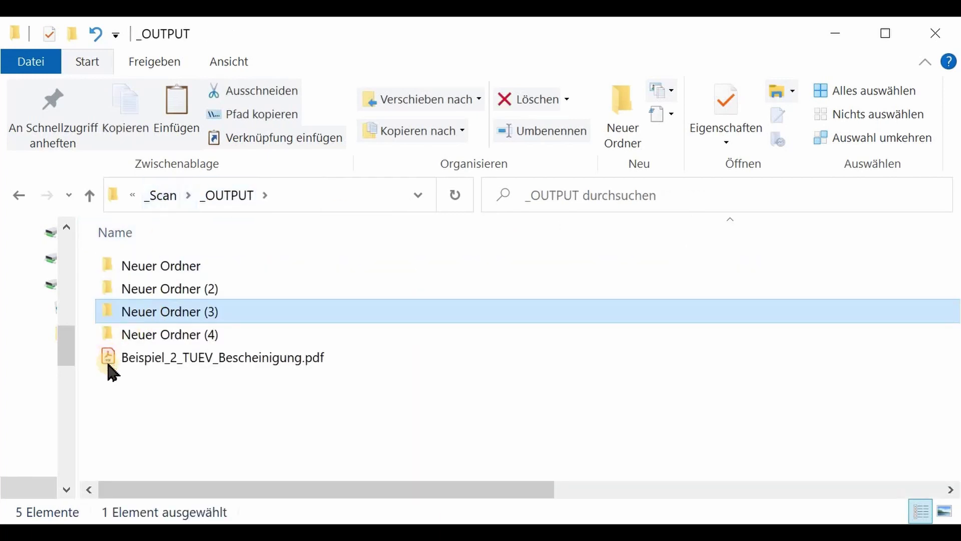